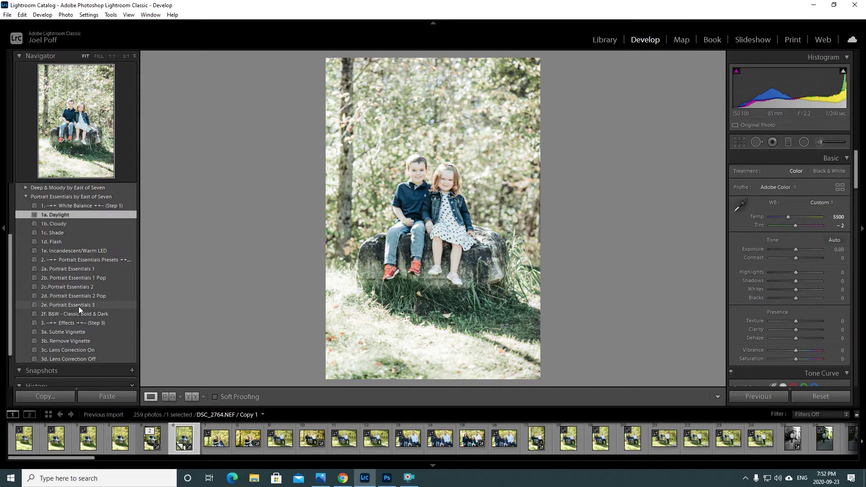
- Apply the 2b. Portrait Essentials 1 Pop preset and the 3d. Lens Correction Off preset to the photo
click(87, 278)
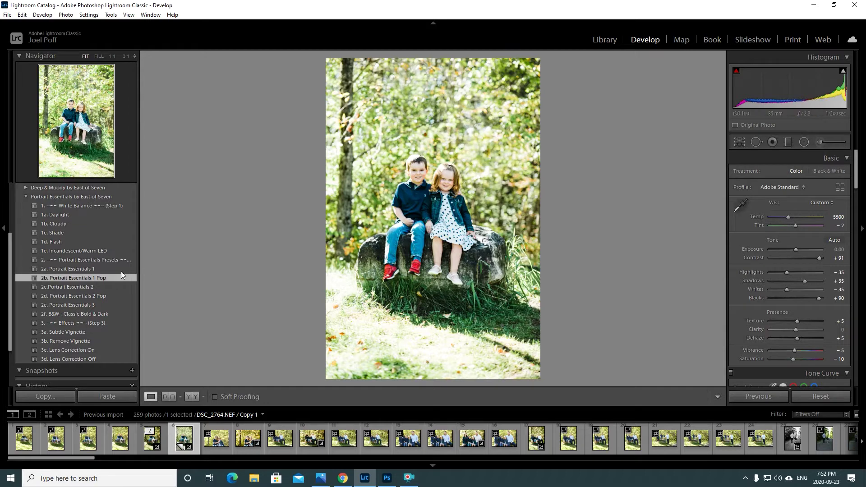
scroll(59, 262, down, 1)
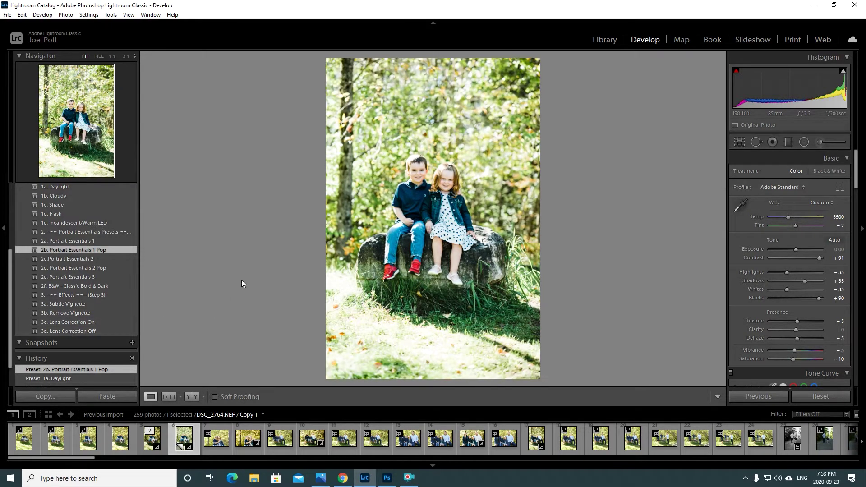
click(110, 331)
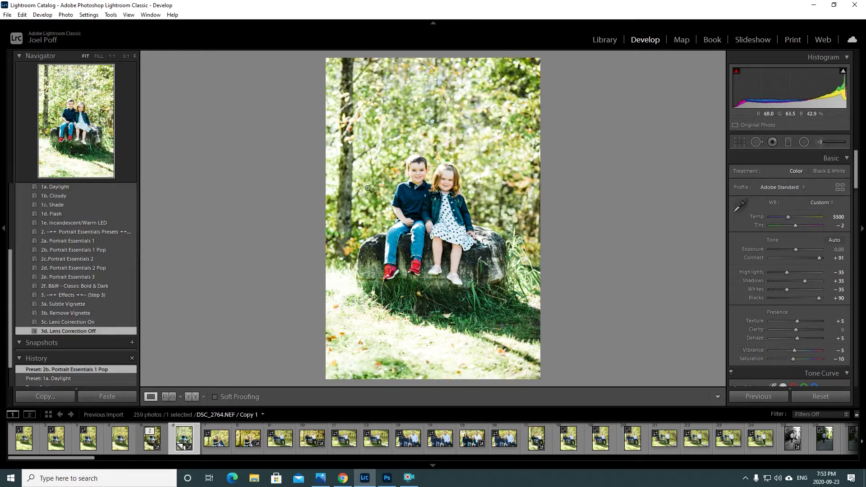
- Check the children's faces up close and warm the photo's white balance temperature to 5860
click(436, 186)
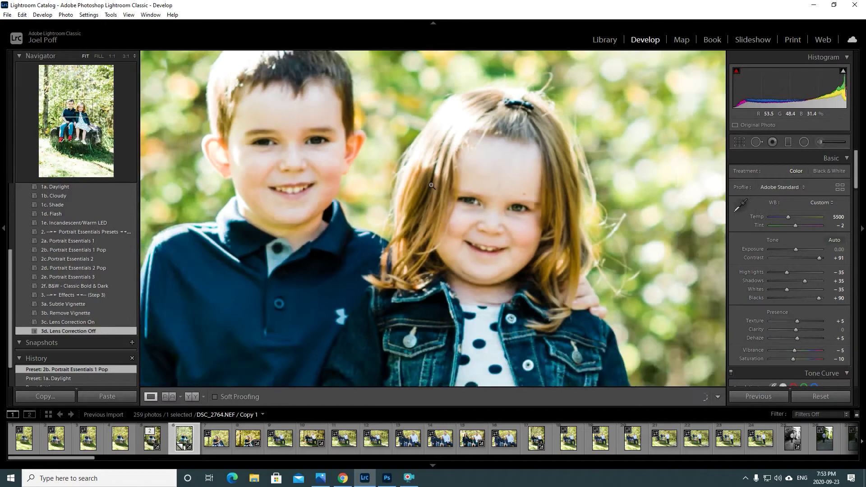
click(434, 187)
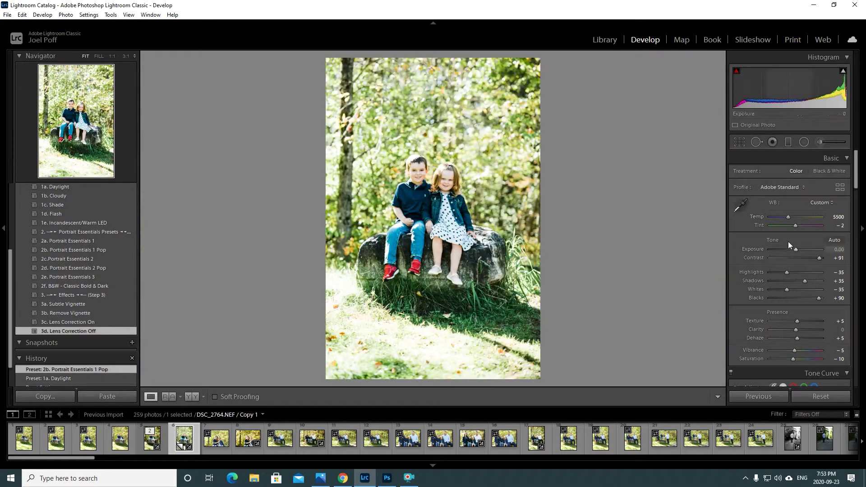
drag(789, 217, 791, 218)
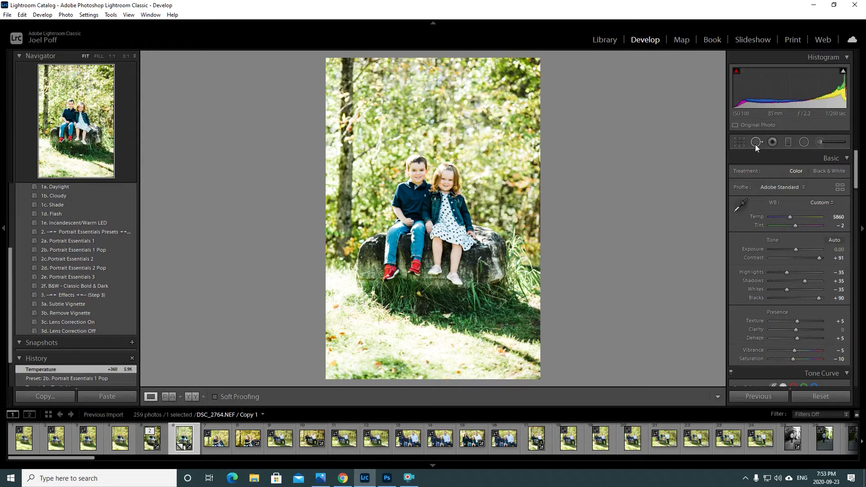
- Add a radial filter as a tall oval centred on the two children, enclosing them and most of the rock
click(805, 142)
drag(395, 166, 477, 275)
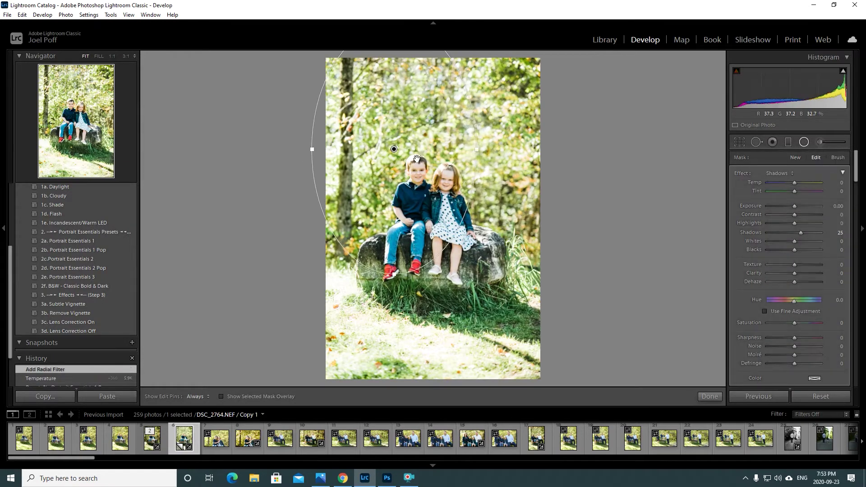
drag(394, 149, 438, 230)
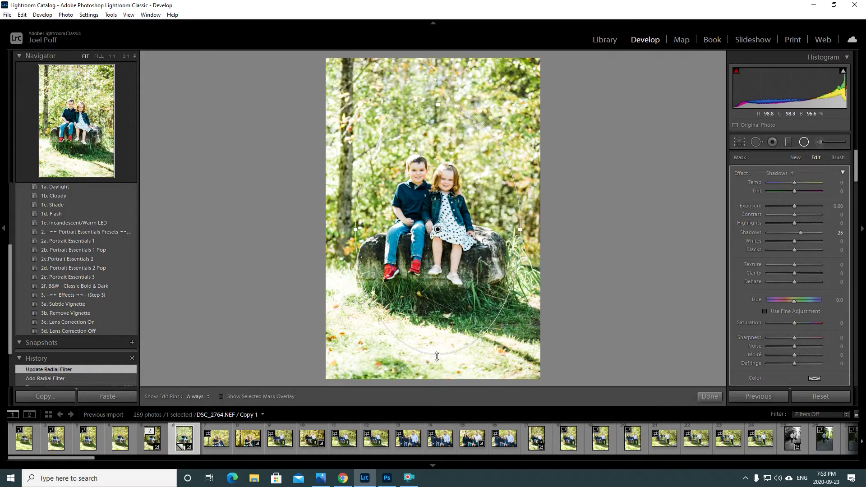
drag(437, 357, 437, 333)
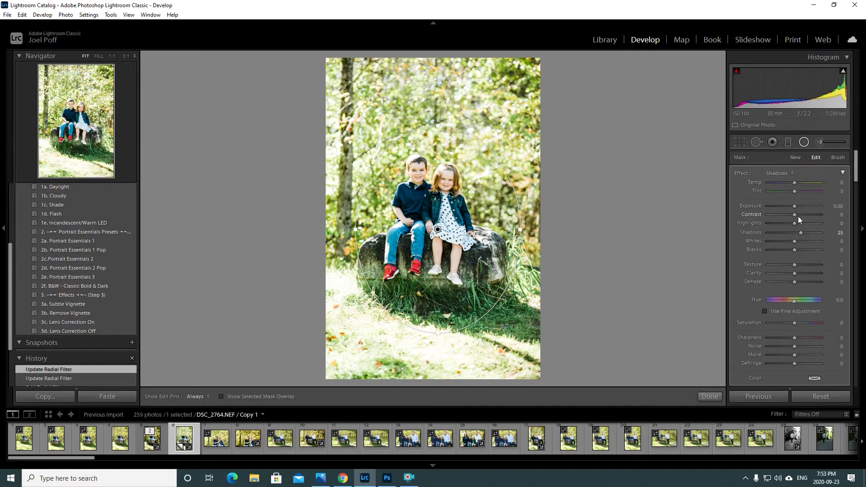
- Set the radial filter's exposure to -0.58 and its shadows to 0, and finish the filter
drag(794, 206, 795, 235)
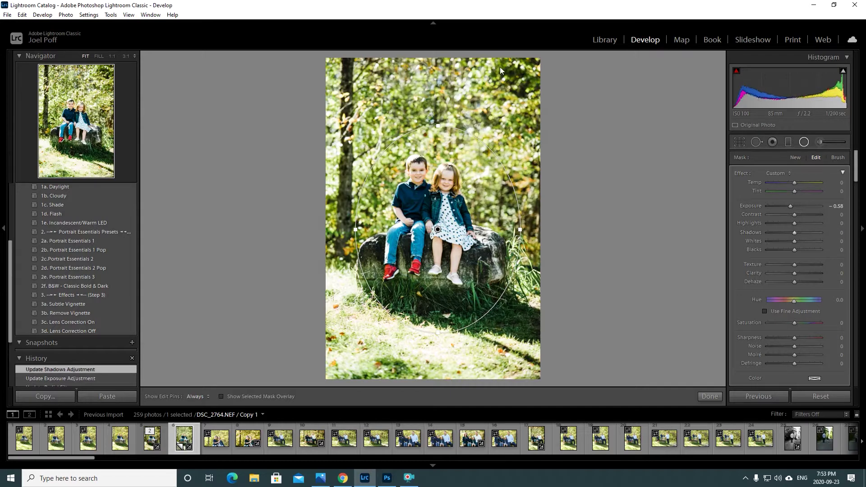
click(587, 147)
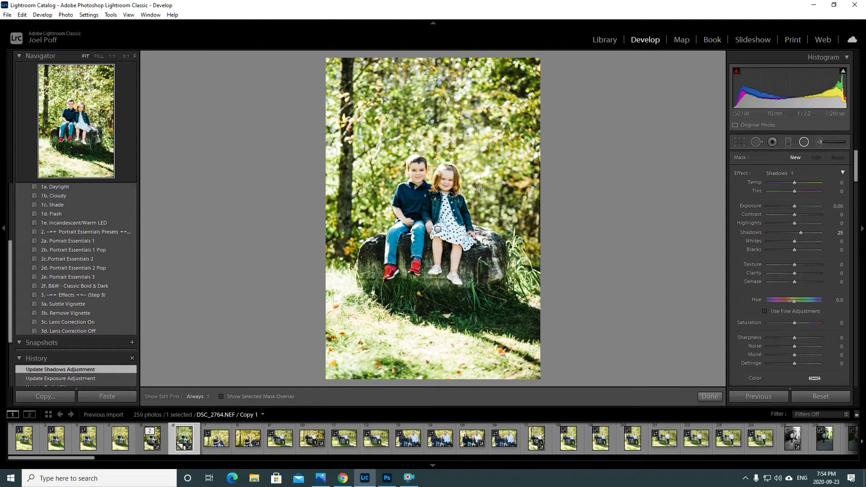
click(714, 397)
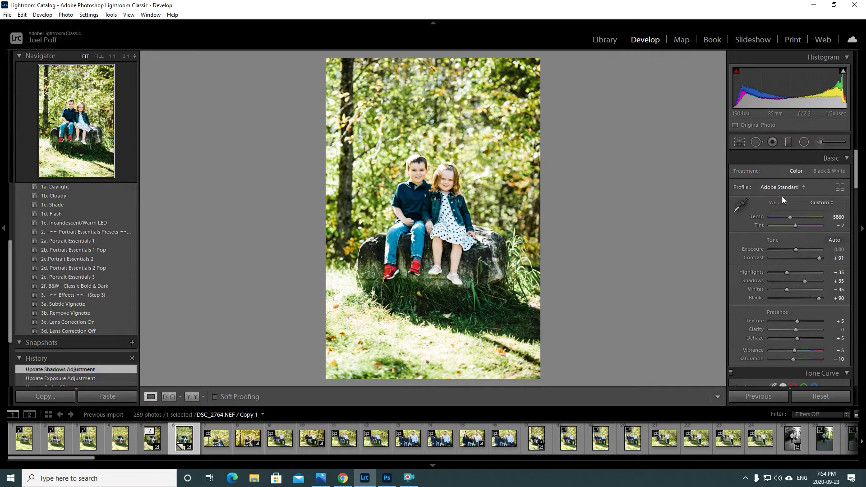
- Open the edited photo in Adobe Photoshop 2020 and switch to Photoshop
right_click(459, 161)
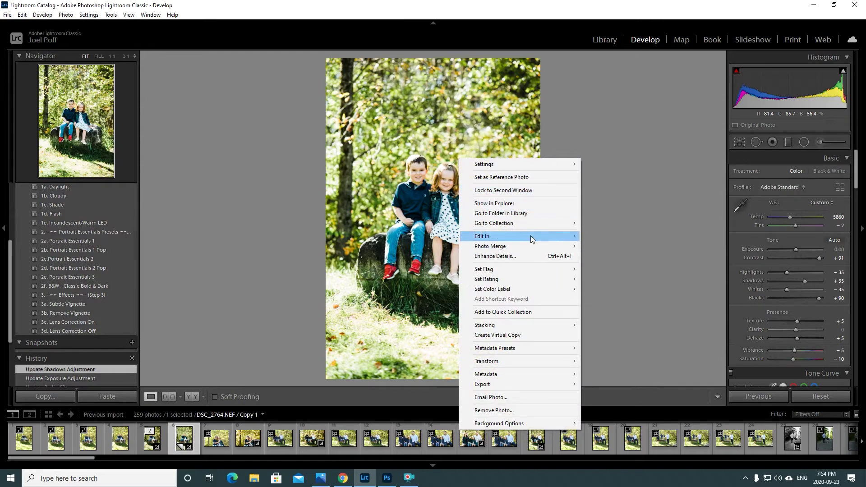
mouse_move(531, 239)
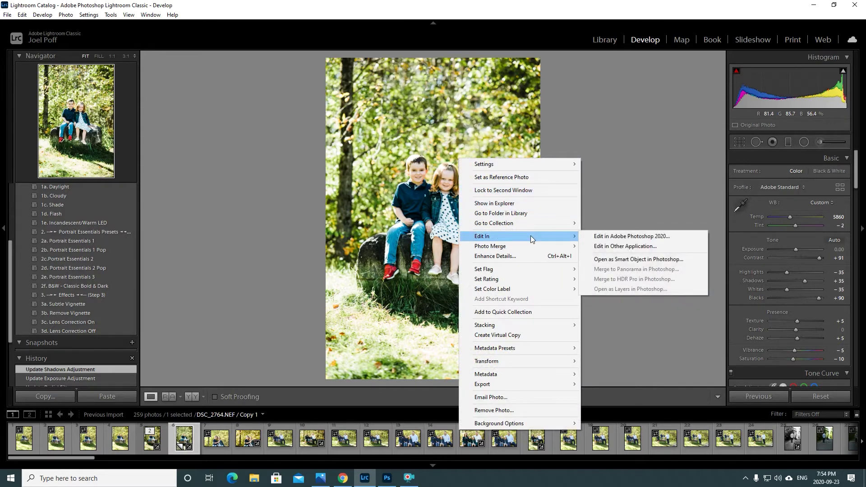
click(630, 237)
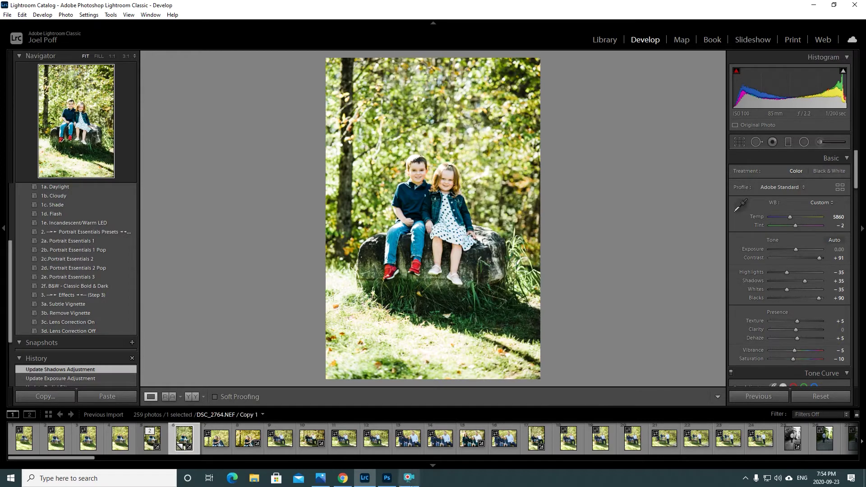
mouse_move(398, 485)
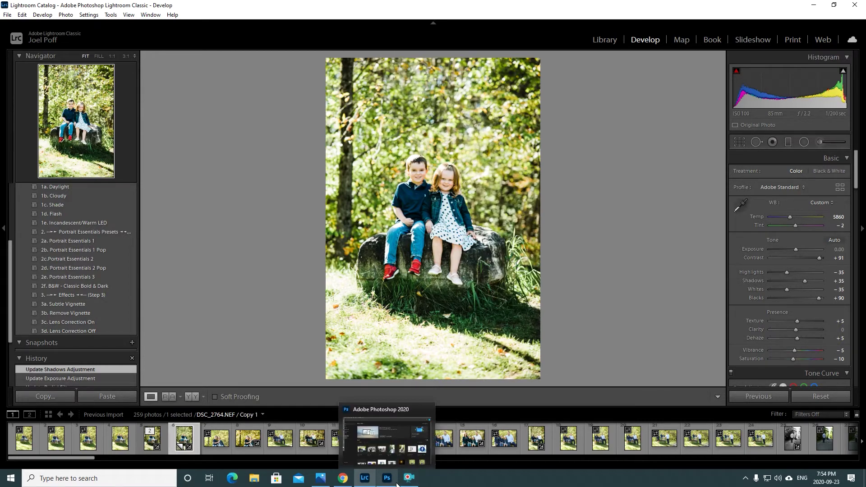
click(389, 484)
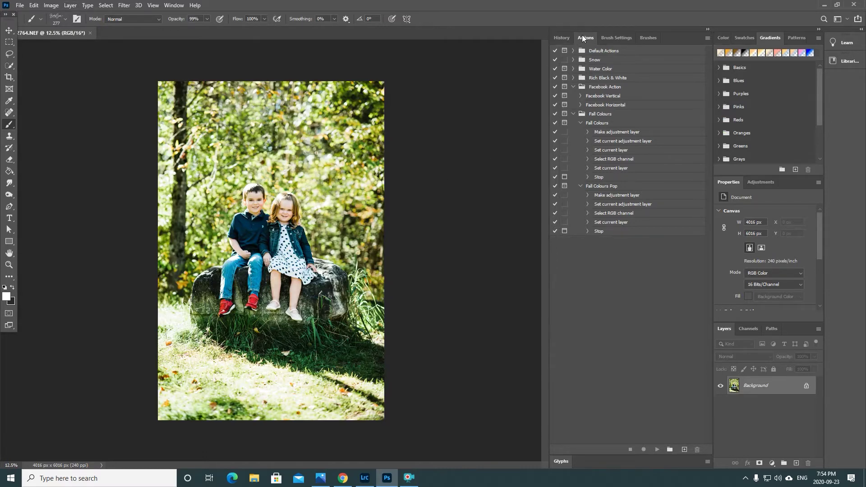
click(564, 37)
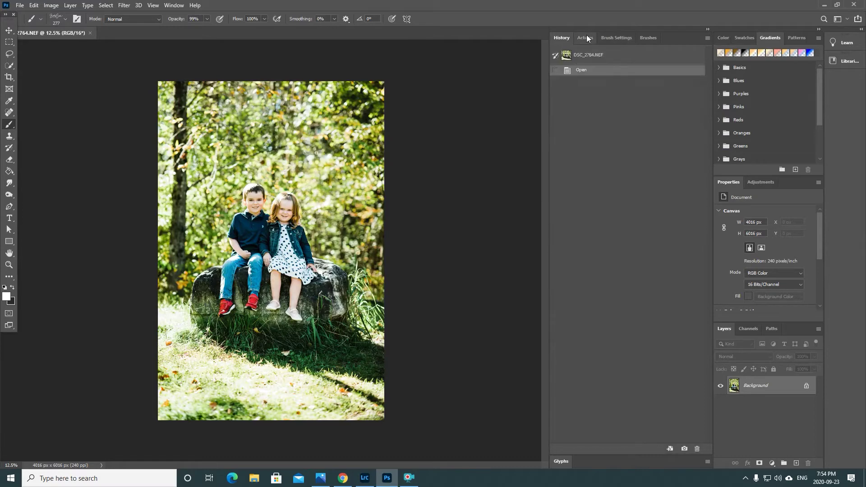
click(587, 36)
click(619, 38)
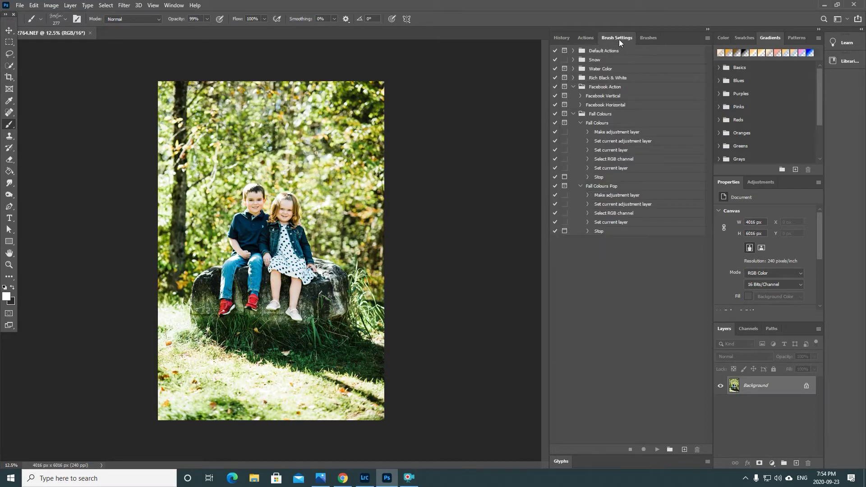
click(589, 37)
- Run the Fall Colours action from the Fall Colours set on the photo and dismiss its closing message
click(581, 186)
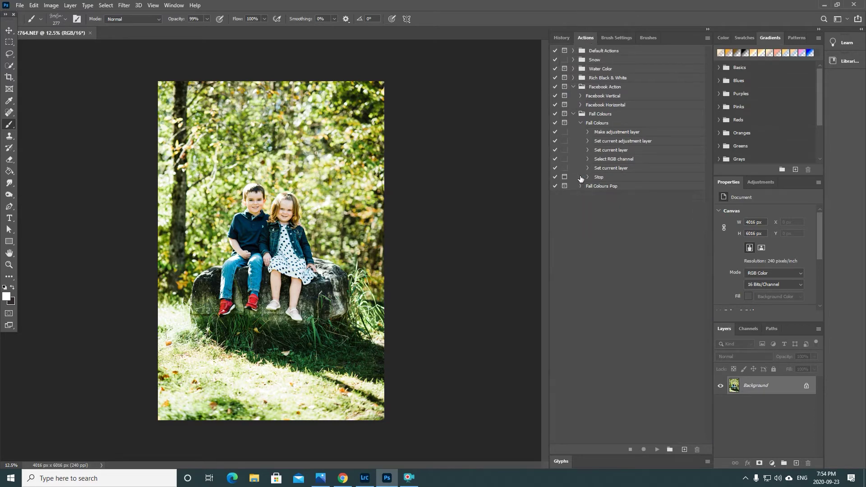
click(574, 115)
click(574, 115)
click(597, 124)
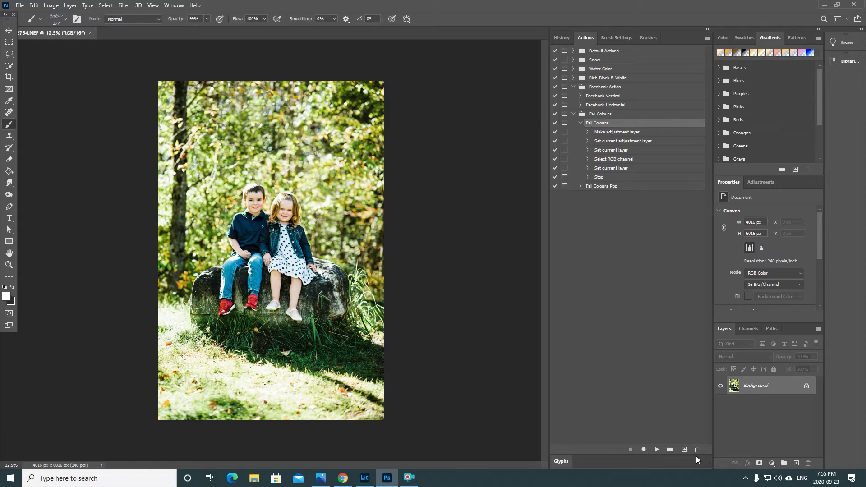
click(657, 450)
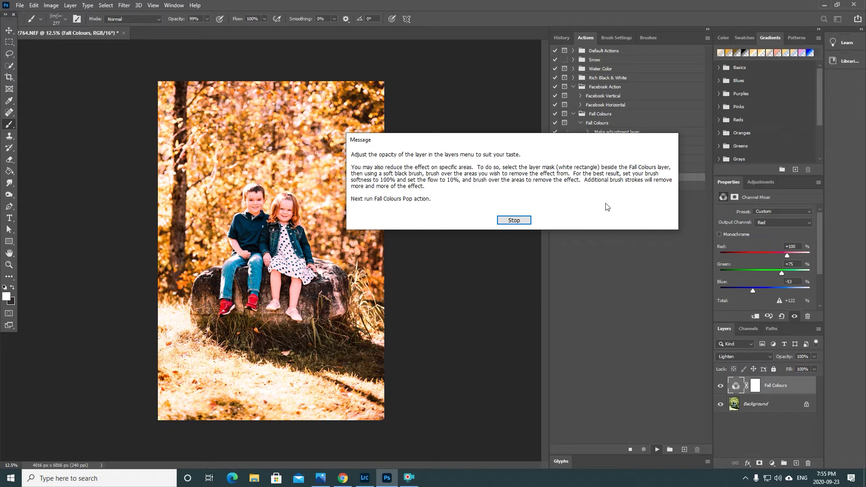
click(519, 221)
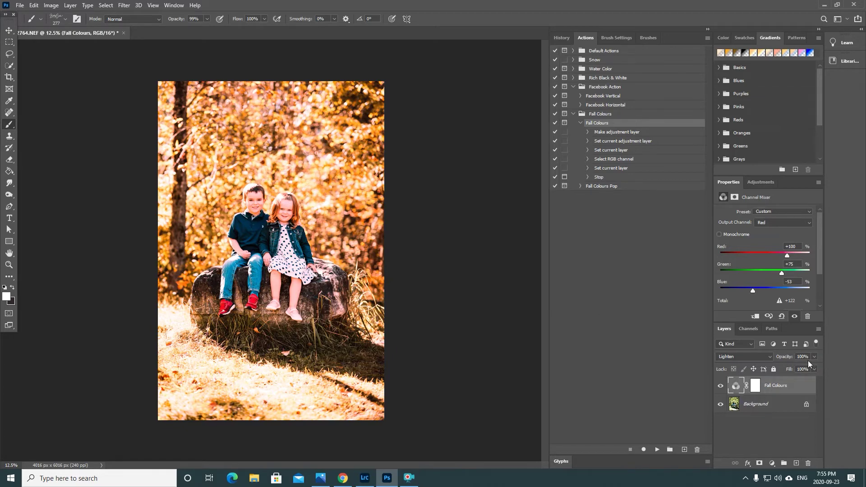
- Set the Fall Colours adjustment layer's opacity to 87%
click(795, 422)
click(736, 389)
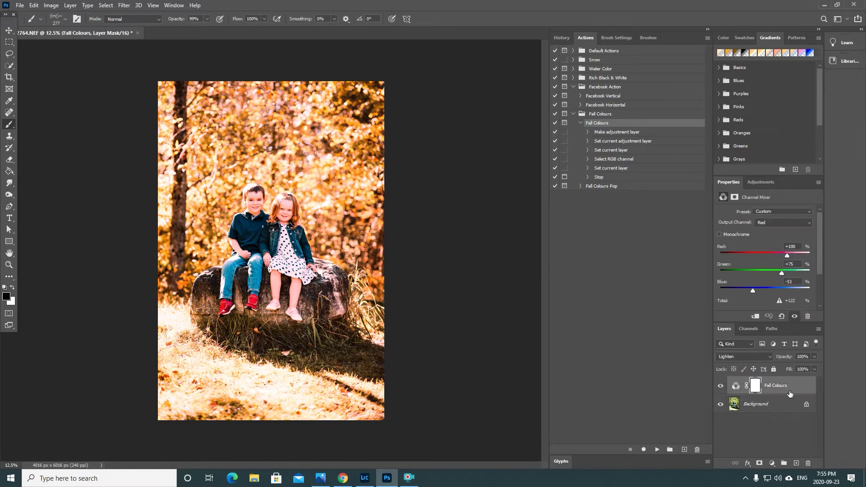
click(815, 357)
drag(790, 367, 786, 367)
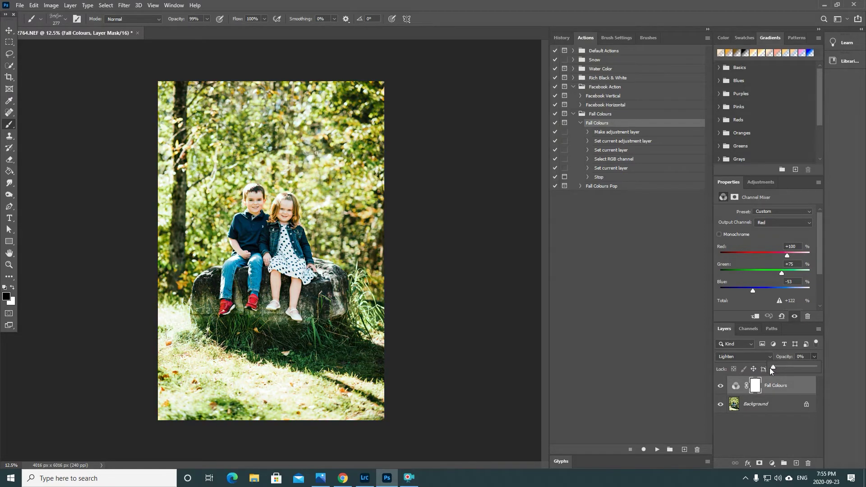
drag(794, 370, 797, 370)
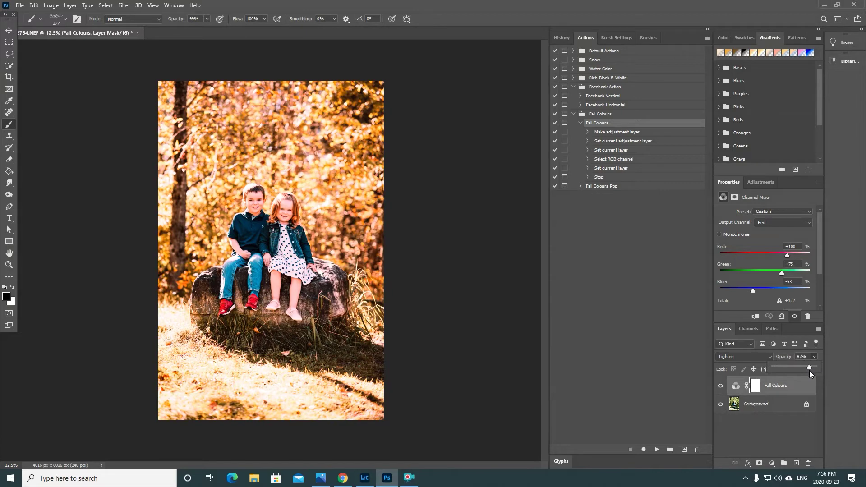
click(802, 416)
- Target the Fall Colours layer mask and choose the Soft Round brush at 277 px with 0% hardness
click(756, 386)
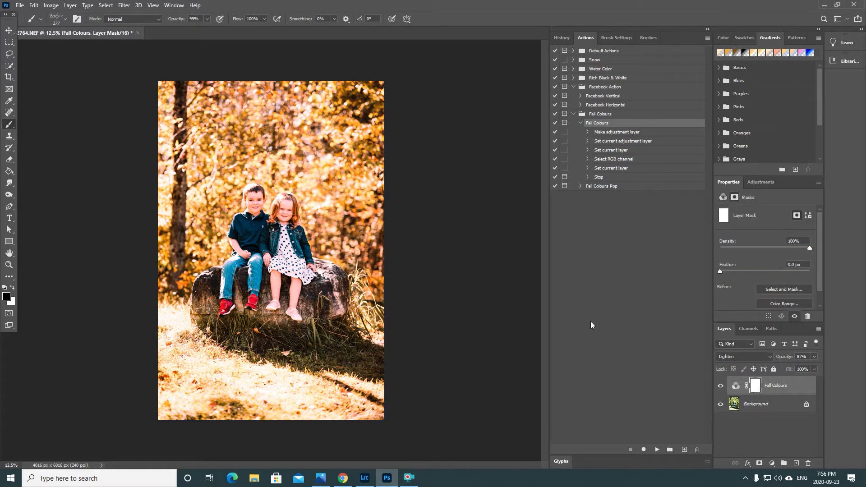
click(58, 20)
click(76, 87)
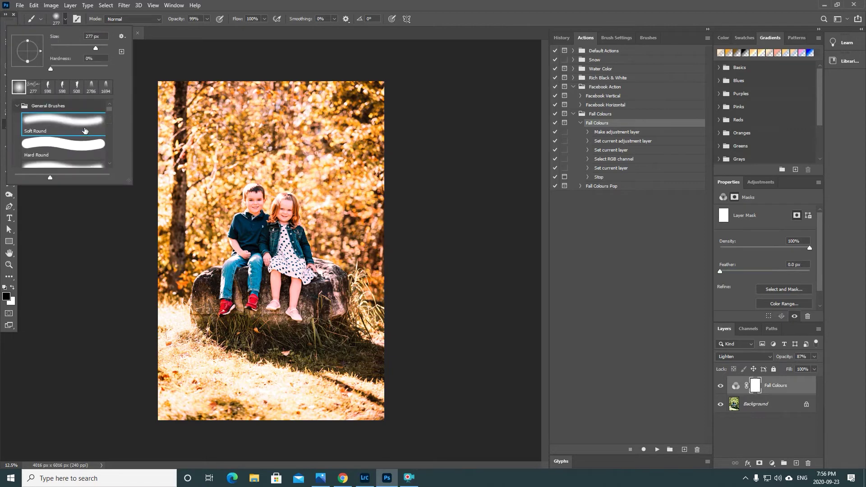
click(249, 166)
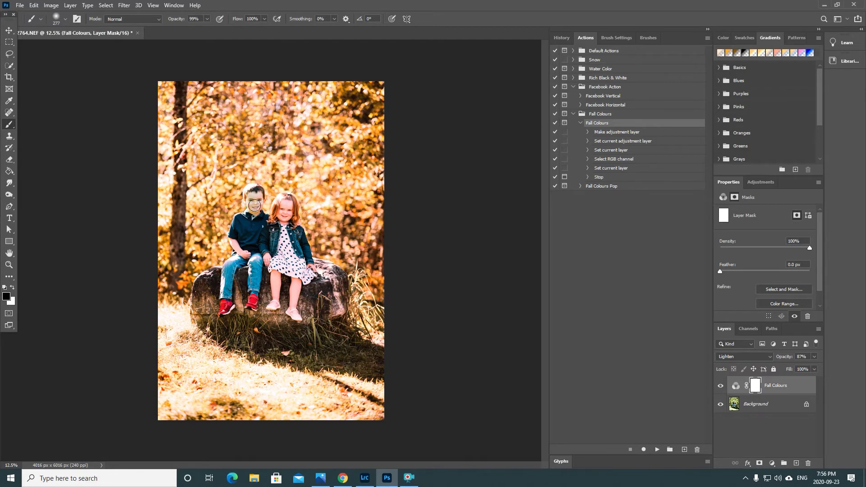
mouse_move(255, 206)
mouse_down()
mouse_move(274, 206)
mouse_move(292, 216)
mouse_move(296, 207)
mouse_move(275, 244)
mouse_move(281, 221)
mouse_up()
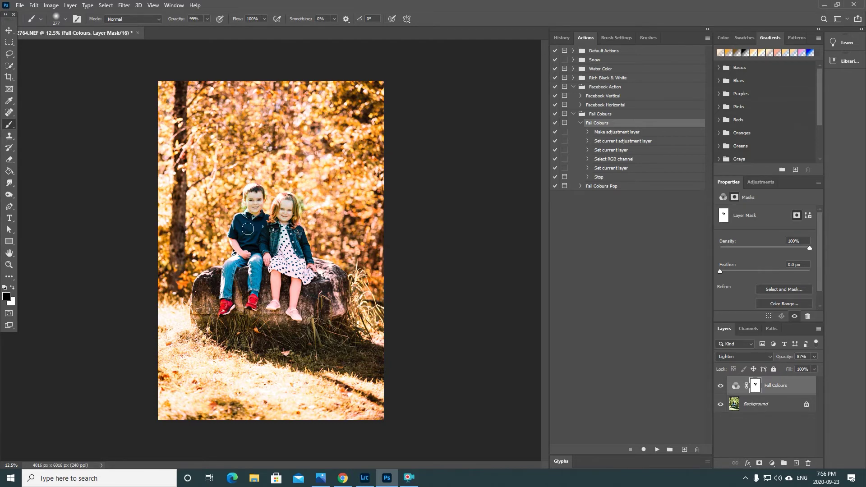
mouse_move(239, 259)
mouse_down()
mouse_move(223, 282)
mouse_move(221, 318)
mouse_move(250, 265)
mouse_move(265, 298)
mouse_up()
key(ctrl+z)
key(ctrl+z)
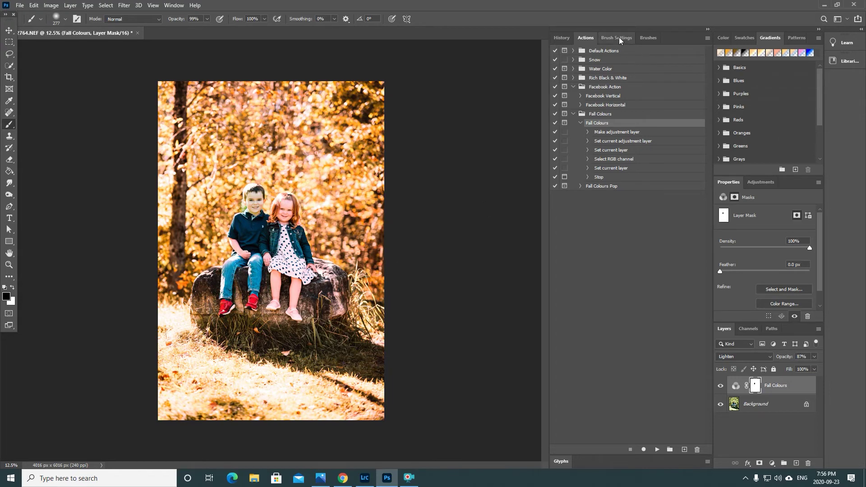
click(572, 38)
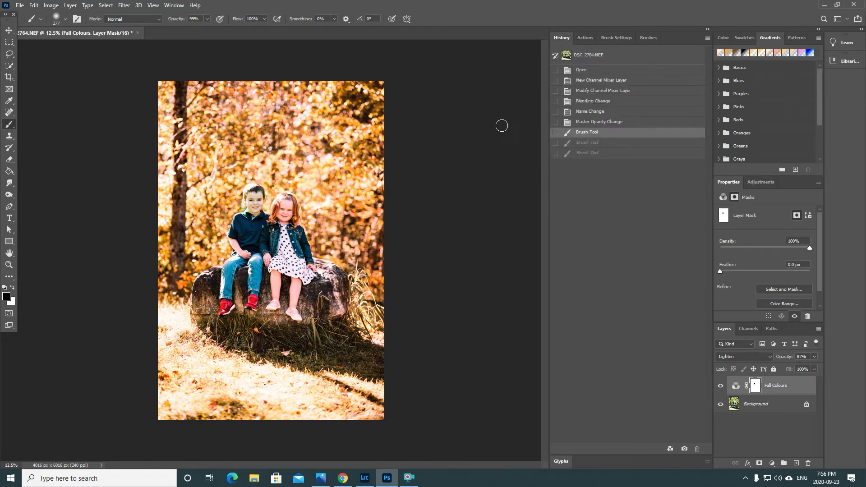
key(ctrl+z)
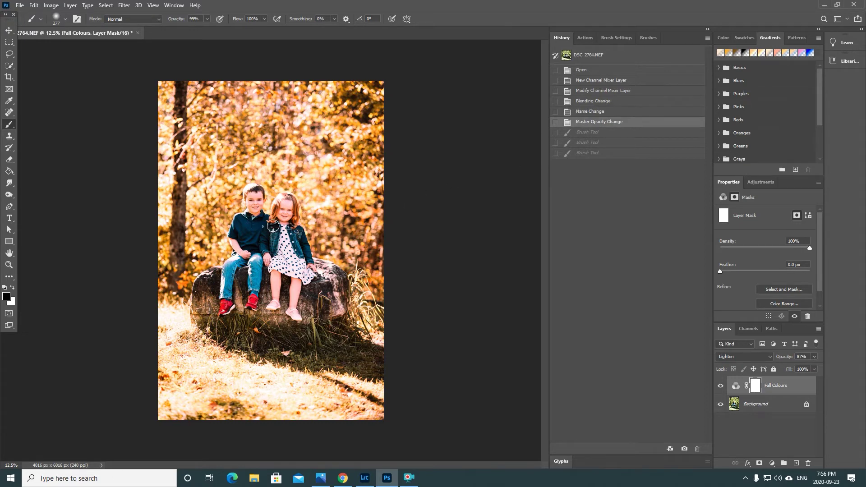
- Set the brush flow to 8% and enlarge the brush to about 389 px for masking the children
click(265, 19)
click(323, 48)
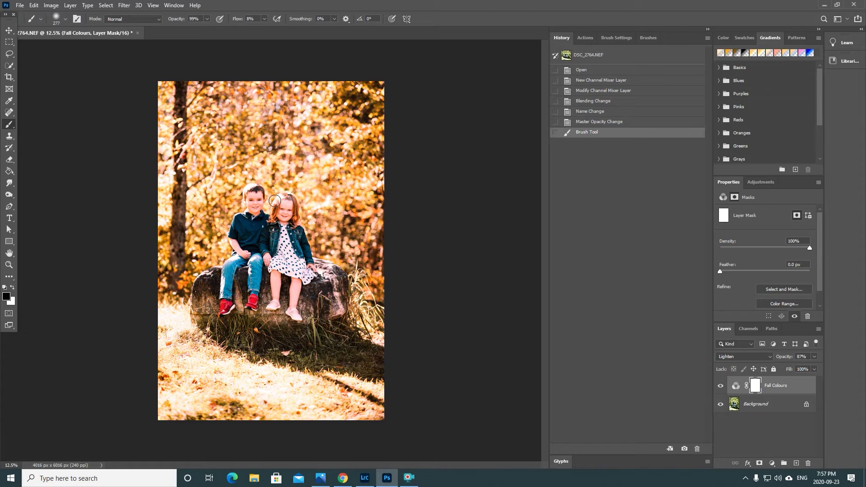
alt+drag(251, 201, 253, 202)
key(ctrl+plus)
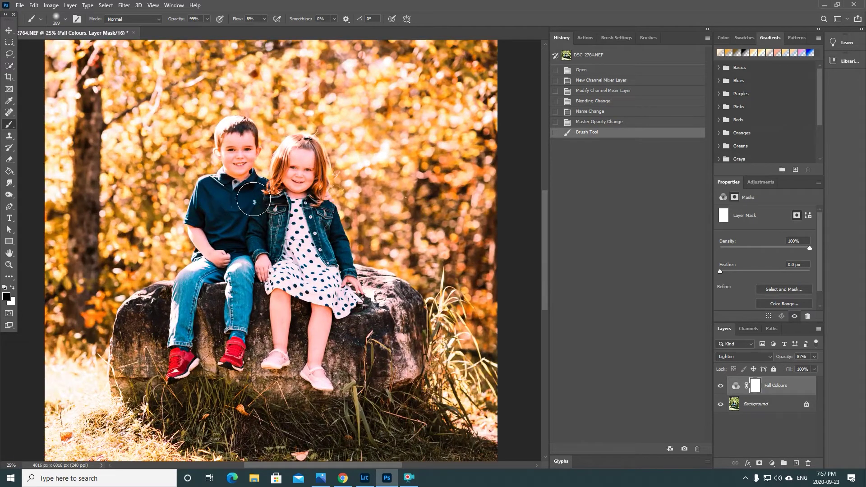
- Paint black on the Fall Colours layer mask over both children's faces, clothes, arms and legs, reducing the brush to 181 px for smaller areas
scroll(243, 141, down, 1)
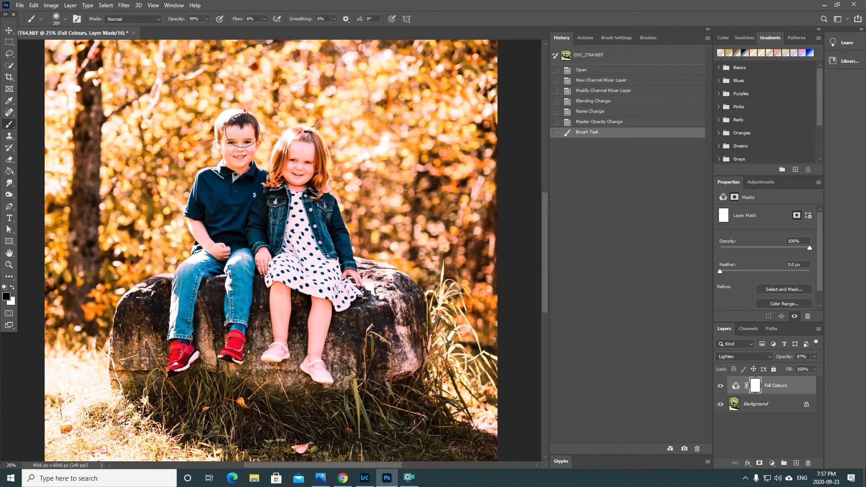
drag(243, 130, 218, 133)
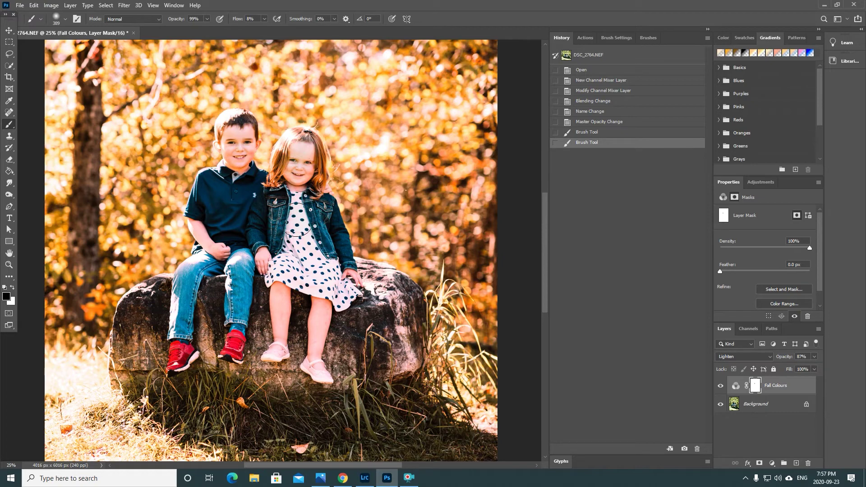
mouse_move(296, 220)
mouse_down()
mouse_move(249, 199)
mouse_move(201, 229)
mouse_up()
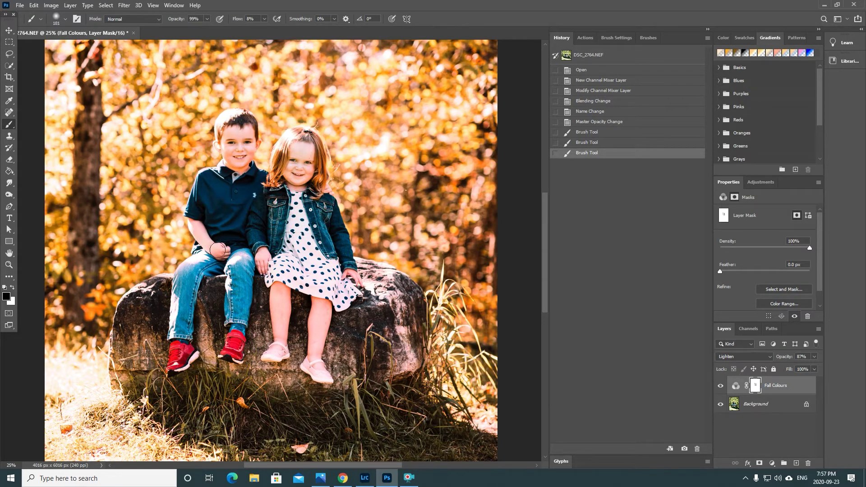
mouse_move(242, 262)
mouse_down()
mouse_move(186, 305)
mouse_move(215, 263)
mouse_move(183, 276)
mouse_move(177, 355)
mouse_move(186, 278)
mouse_up()
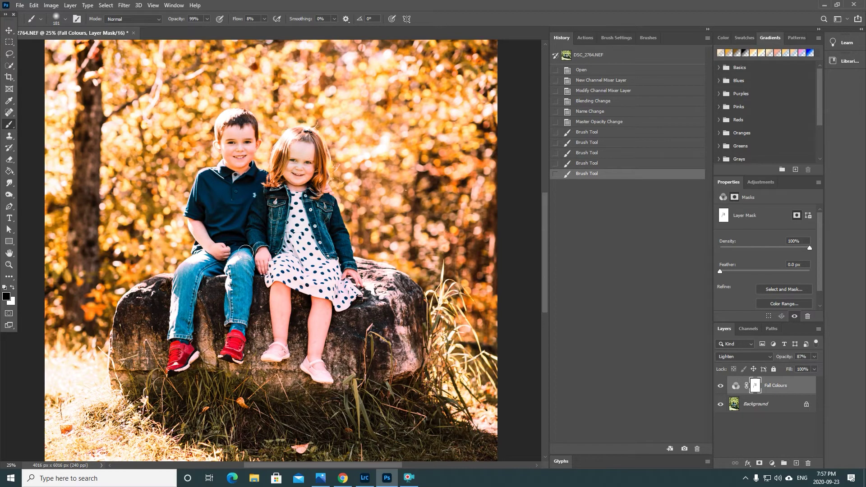
mouse_move(246, 254)
mouse_down()
mouse_move(241, 345)
mouse_move(243, 223)
mouse_up()
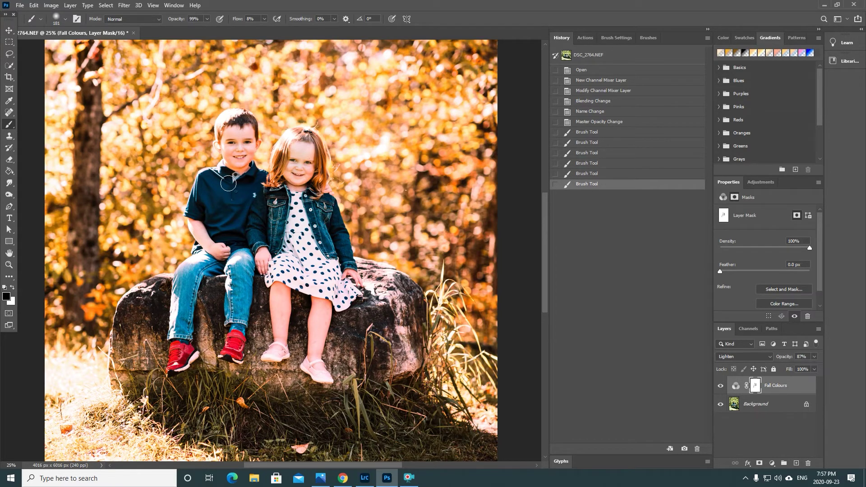
mouse_move(228, 183)
mouse_down()
mouse_move(266, 184)
mouse_move(272, 204)
mouse_up()
mouse_move(282, 200)
mouse_down()
mouse_move(300, 192)
mouse_move(271, 199)
mouse_move(273, 213)
mouse_move(318, 214)
mouse_move(271, 265)
mouse_move(319, 266)
mouse_move(315, 335)
mouse_up()
mouse_move(288, 291)
mouse_down()
mouse_move(274, 292)
mouse_move(282, 337)
mouse_move(282, 283)
mouse_move(319, 375)
mouse_move(277, 359)
mouse_move(275, 295)
mouse_up()
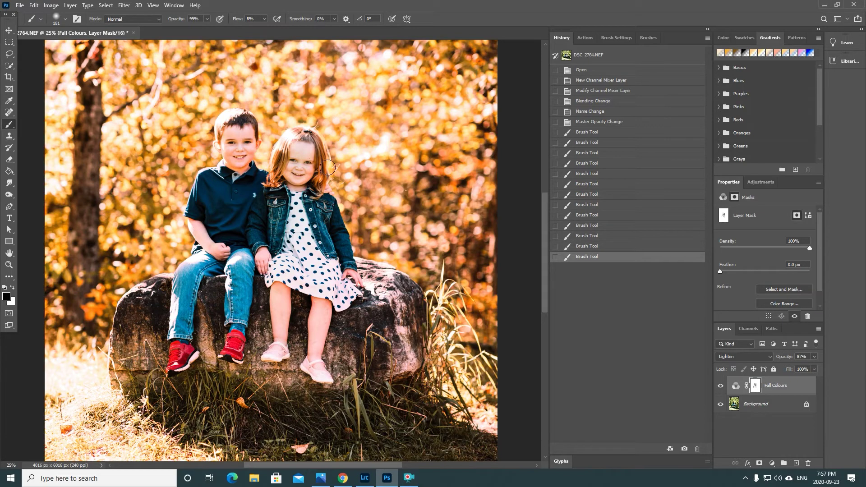
- Disable the Fall Colours layer mask and enable it again to compare the children with and without the masking
key(ctrl+minus)
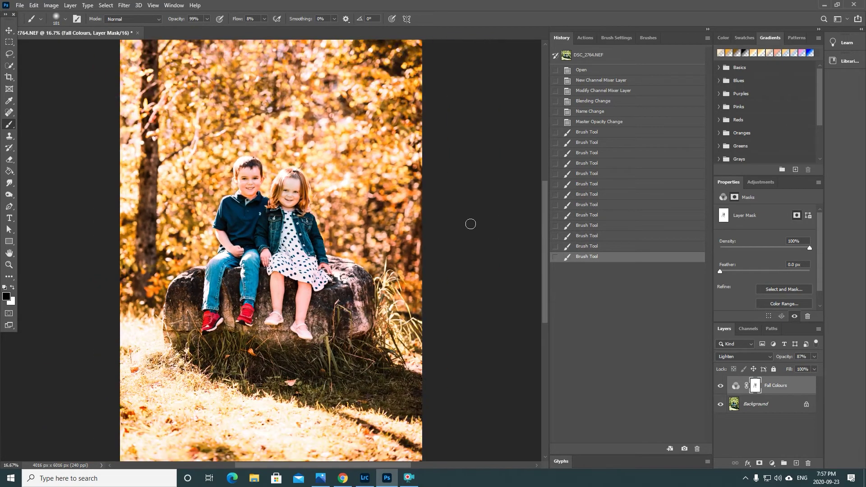
key(ctrl+minus)
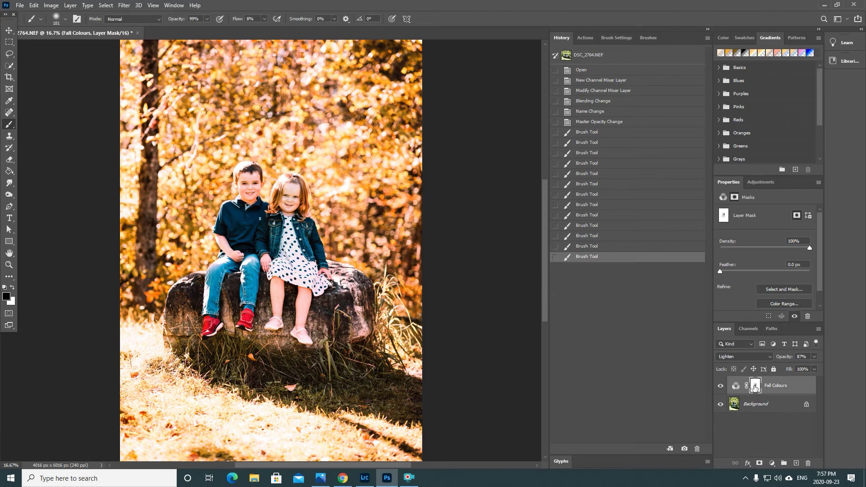
right_click(756, 387)
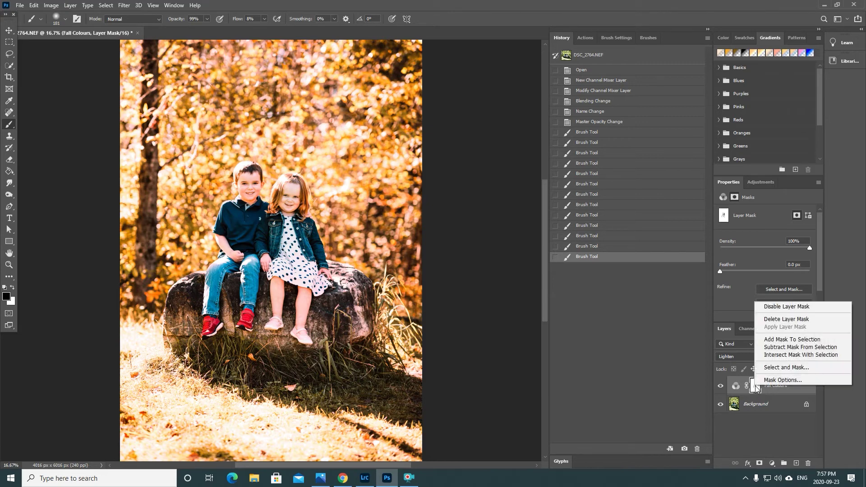
click(785, 309)
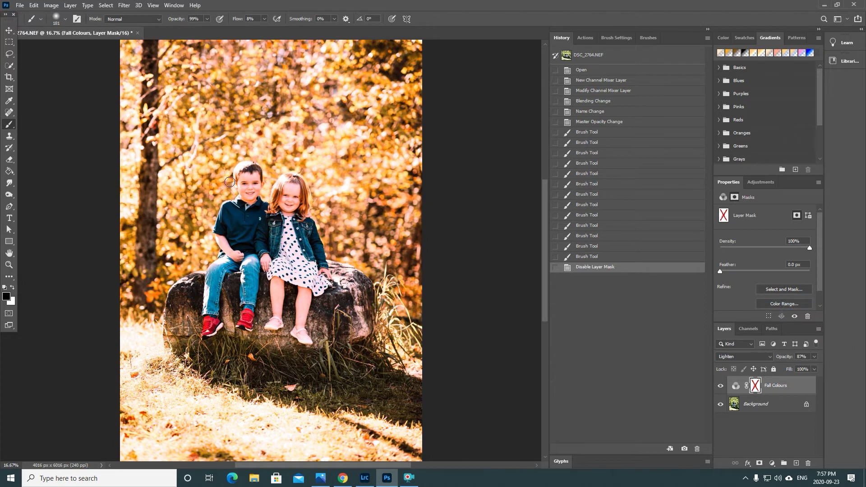
right_click(756, 387)
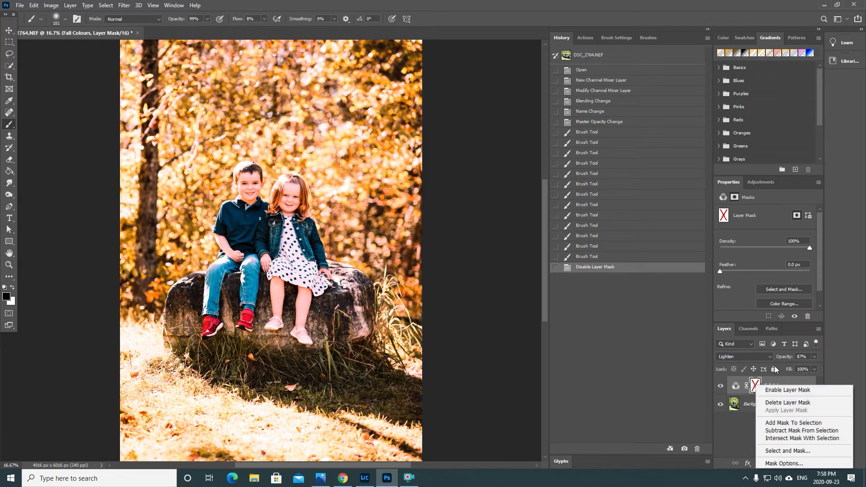
click(797, 390)
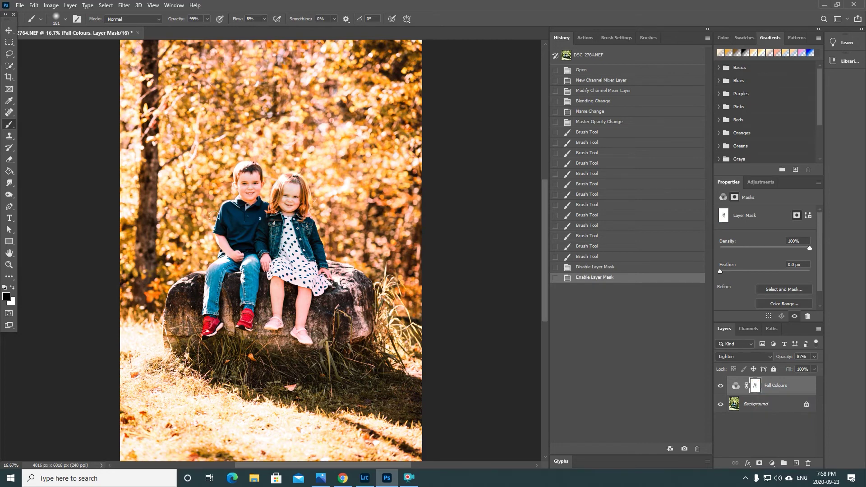
scroll(255, 188, up, 1)
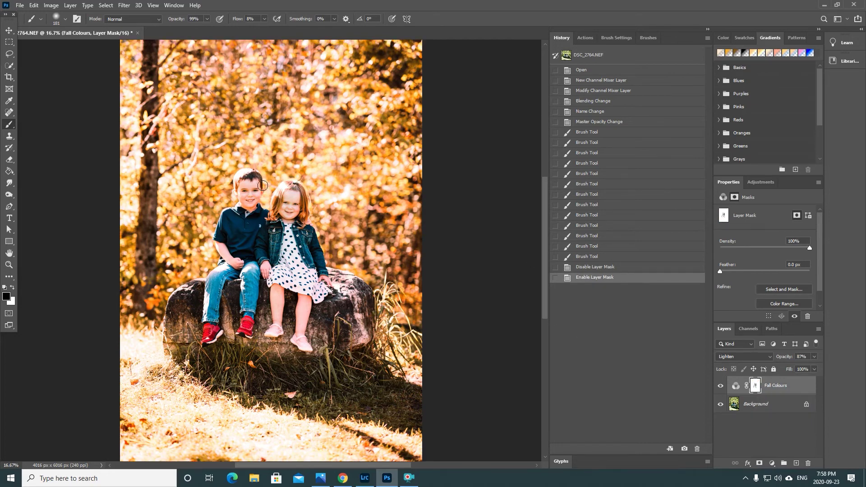
key(ctrl+minus)
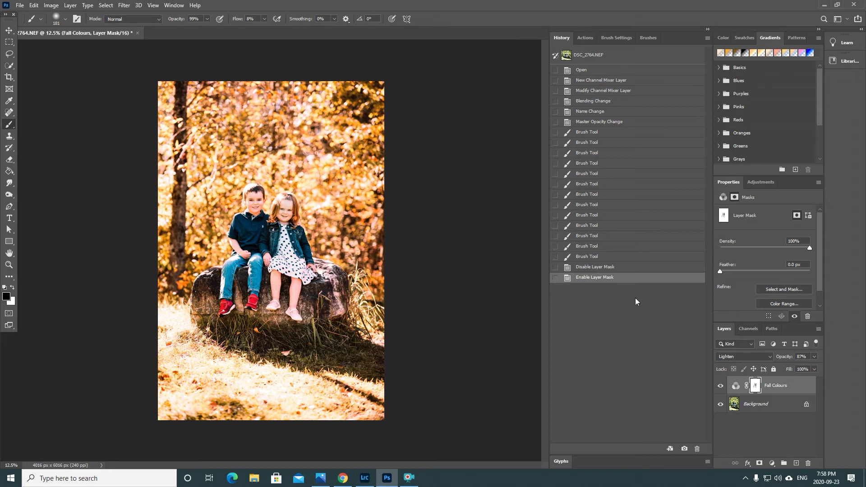
- Collapse the Fall Colours action set, run the Facebook Vertical action on the photo and continue past its closing message
click(614, 38)
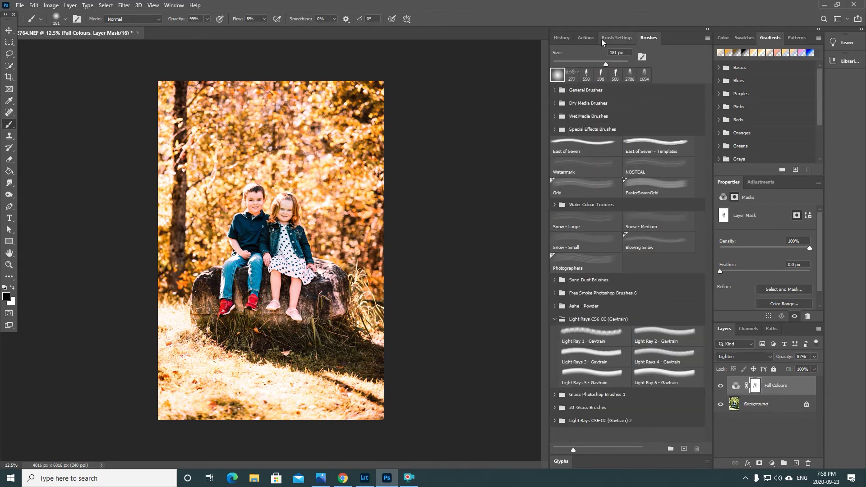
click(586, 38)
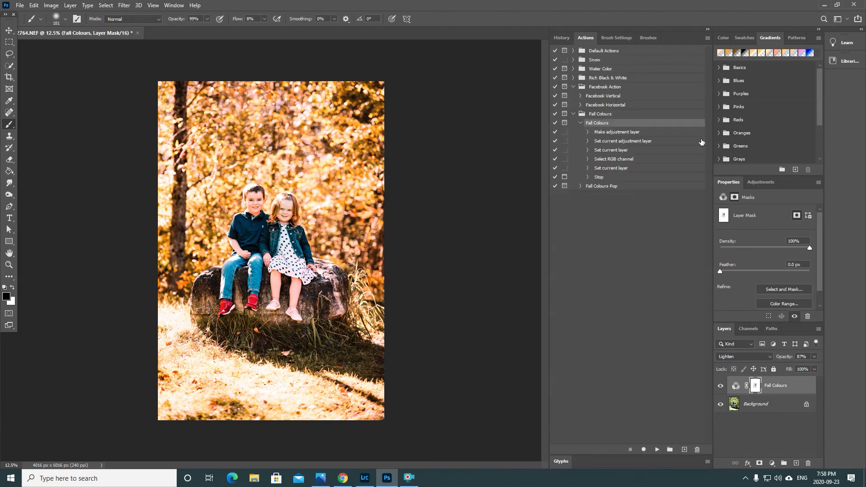
click(573, 114)
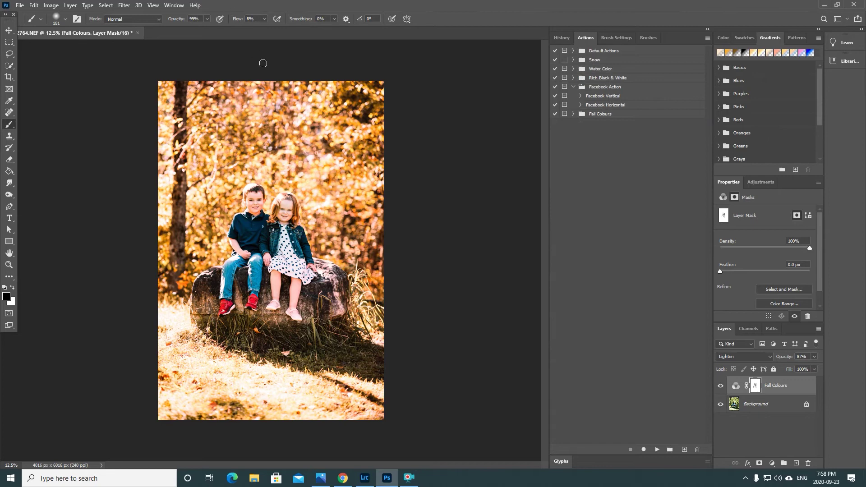
click(574, 89)
click(574, 88)
click(608, 97)
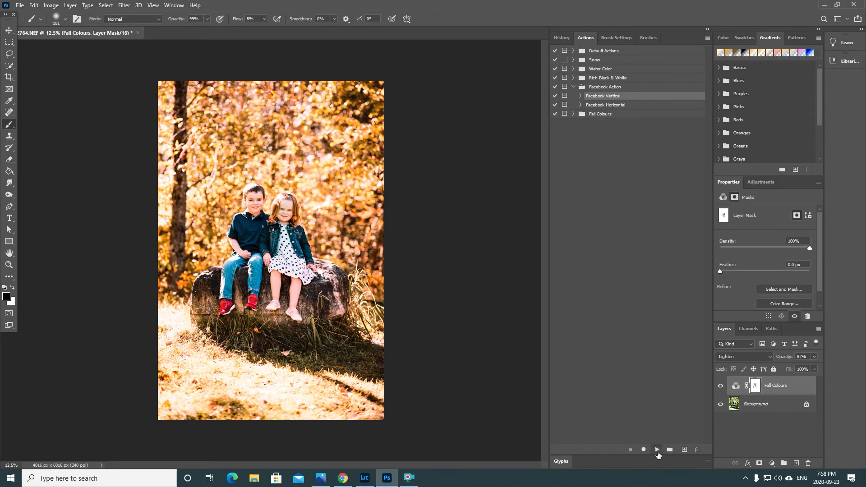
click(657, 451)
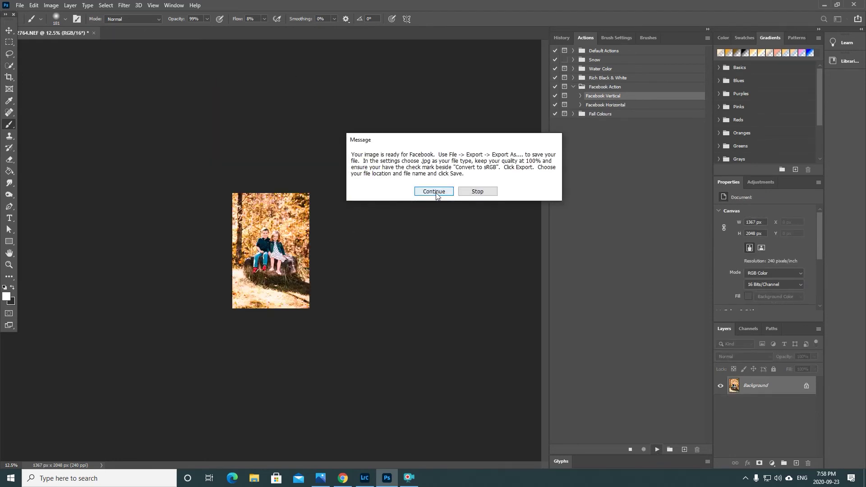
click(434, 191)
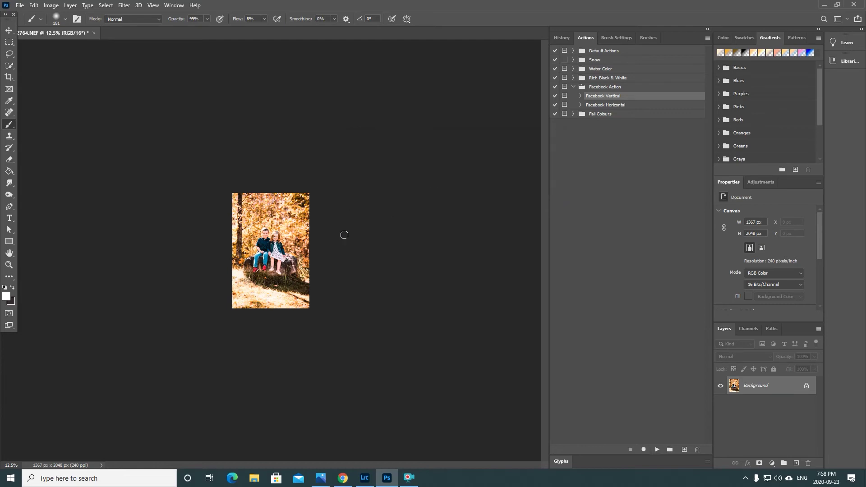
- Inspect the resized photo, and step back in the history to the Enable Layer Mask state to compare the children before the Facebook action
key(ctrl+plus)
key(ctrl+plus)
key(ctrl+plus)
key(ctrl+plus)
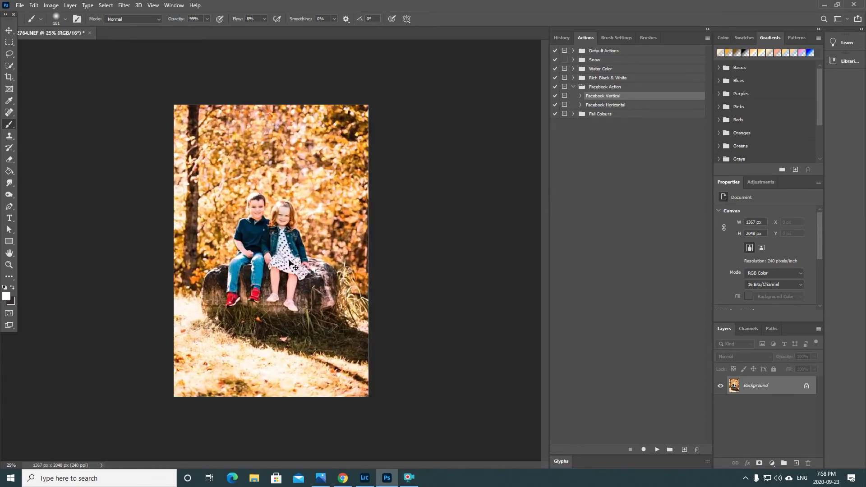
key(ctrl+plus)
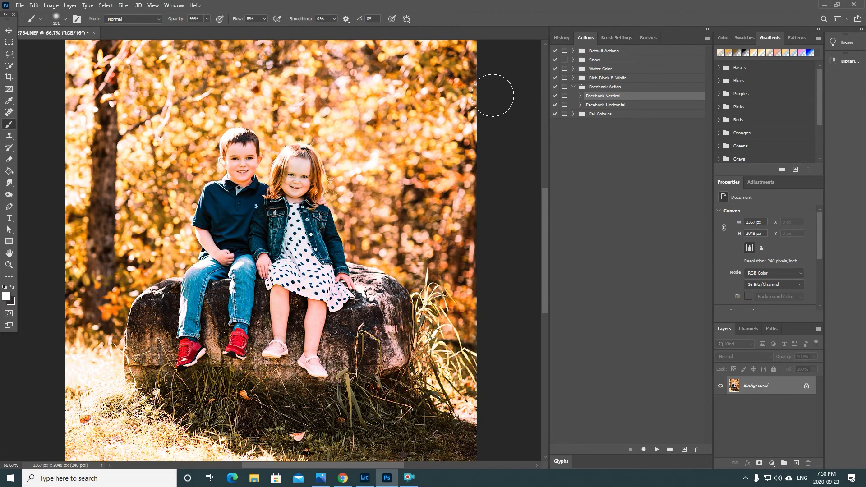
click(560, 41)
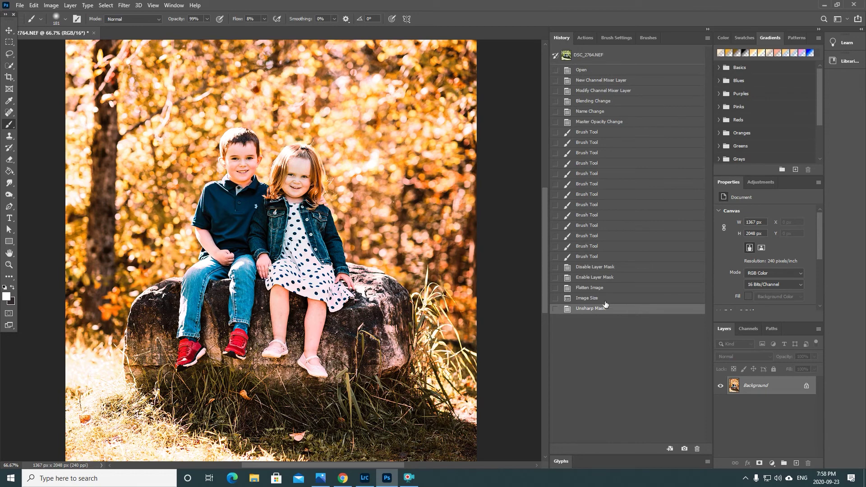
click(595, 277)
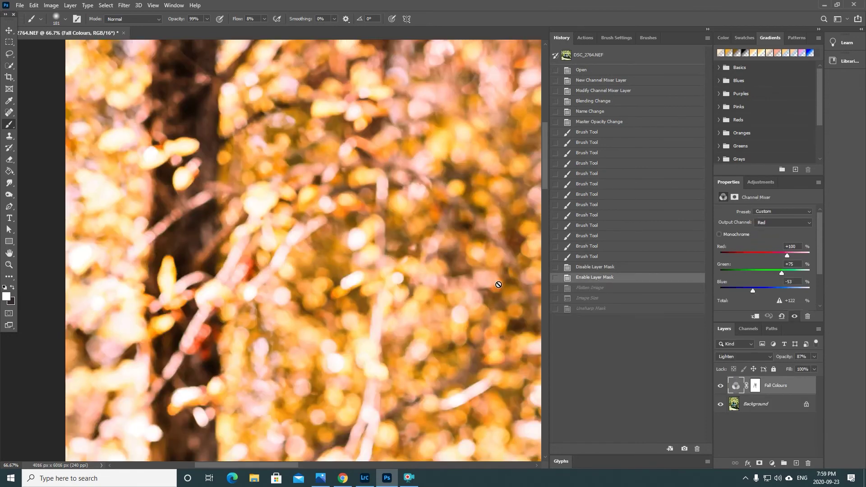
key(ctrl+minus)
key(ctrl+minus)
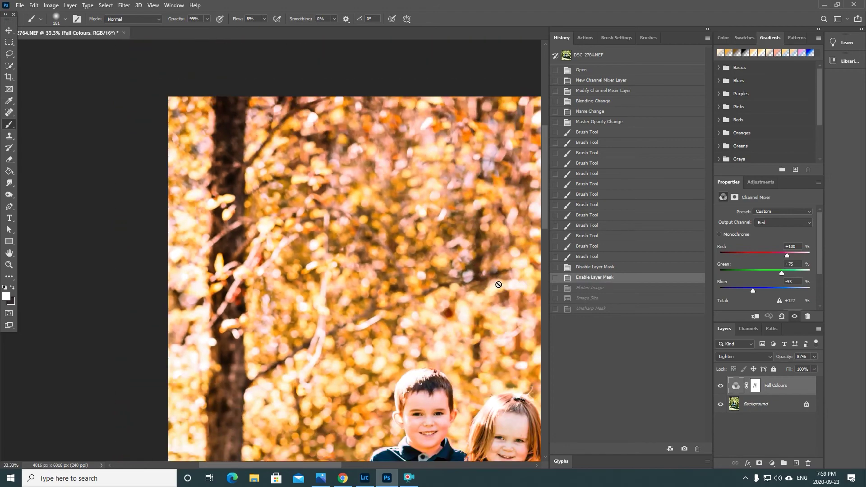
scroll(499, 285, down, 5)
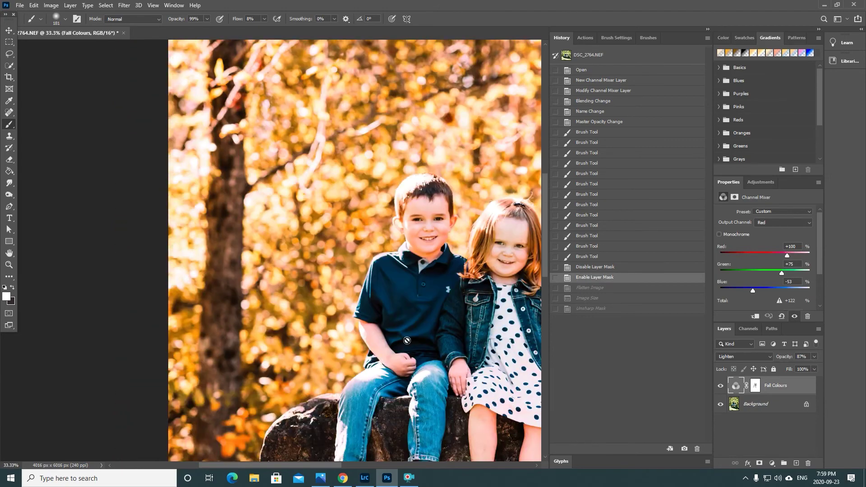
drag(221, 465, 255, 465)
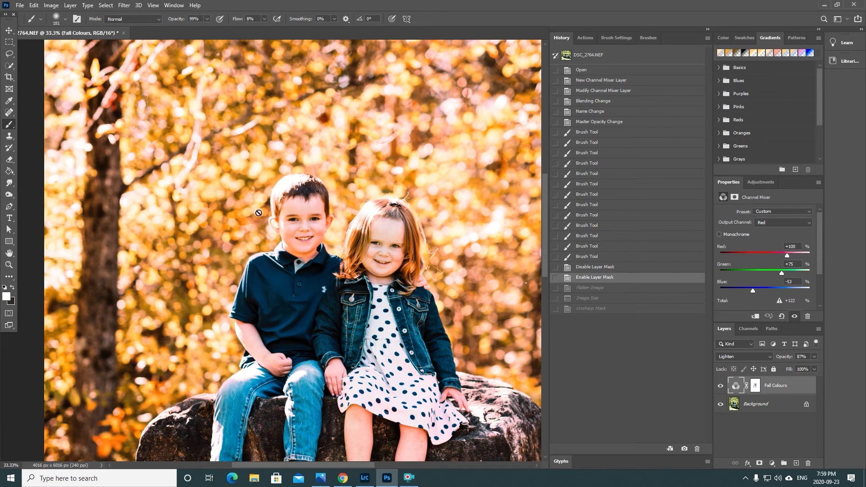
- Return to the Unsharp Mask history state and examine the sharpened detail on the children up close
click(591, 308)
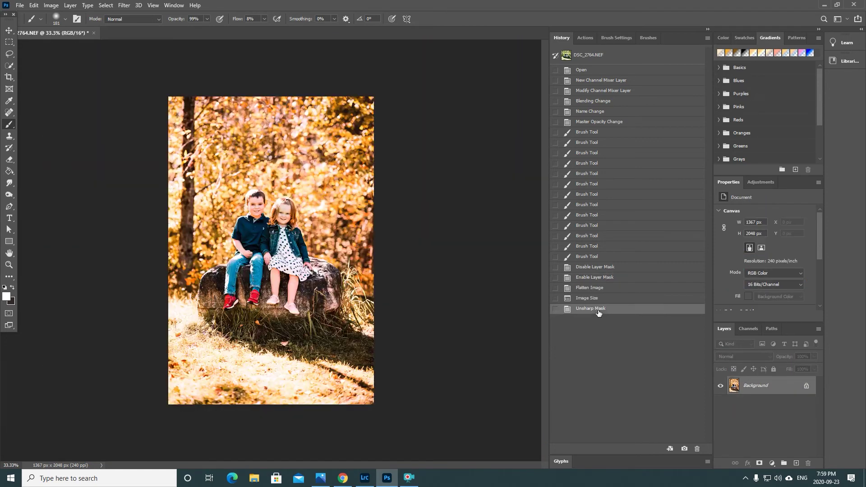
key(ctrl+plus)
key(ctrl+plus)
key(ctrl+plus)
key(ctrl+plus)
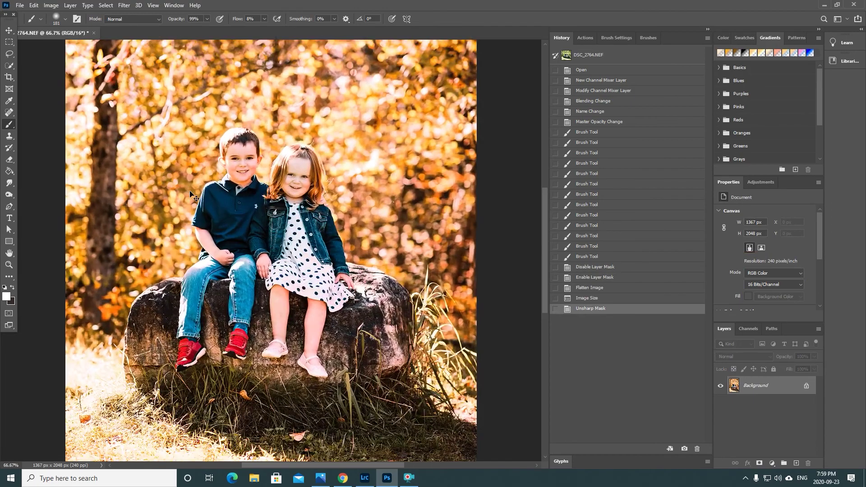
scroll(252, 203, up, 5)
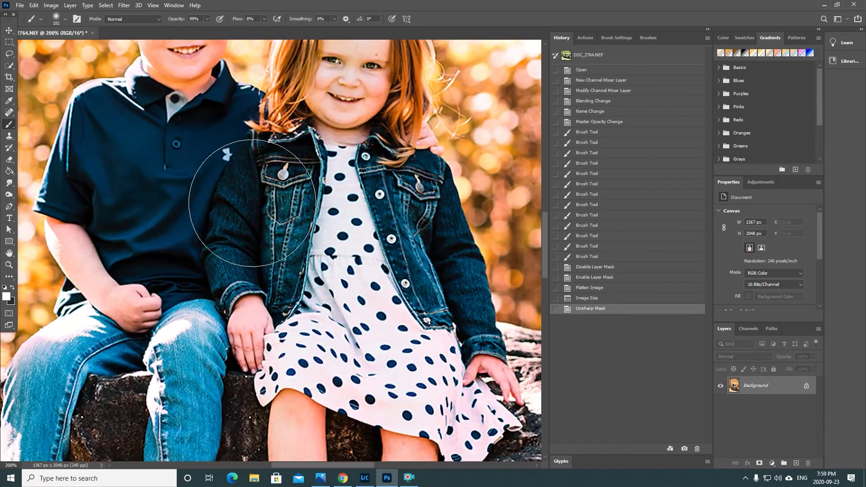
key(ctrl+minus)
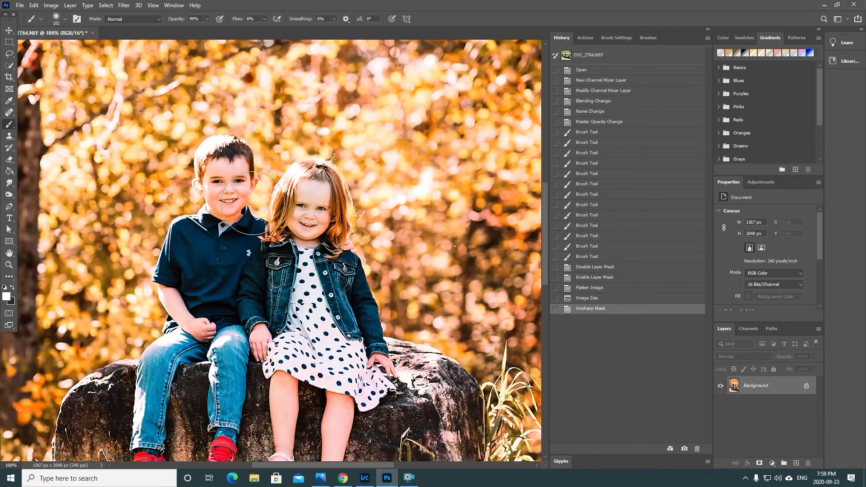